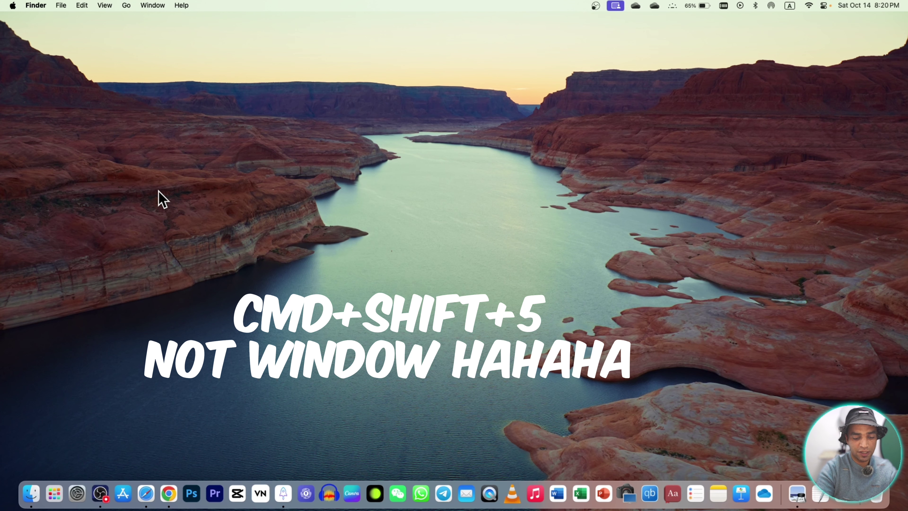
# Take a screenshot of the desktop with the Capture Selected Window mode of the macOS screenshot tool.
pyautogui.press('super+shift+5')
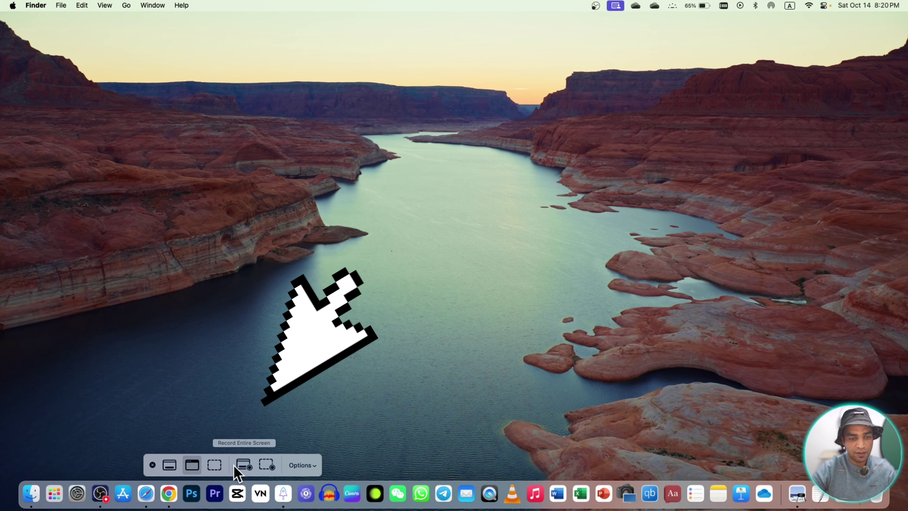
pyautogui.click(243, 464)
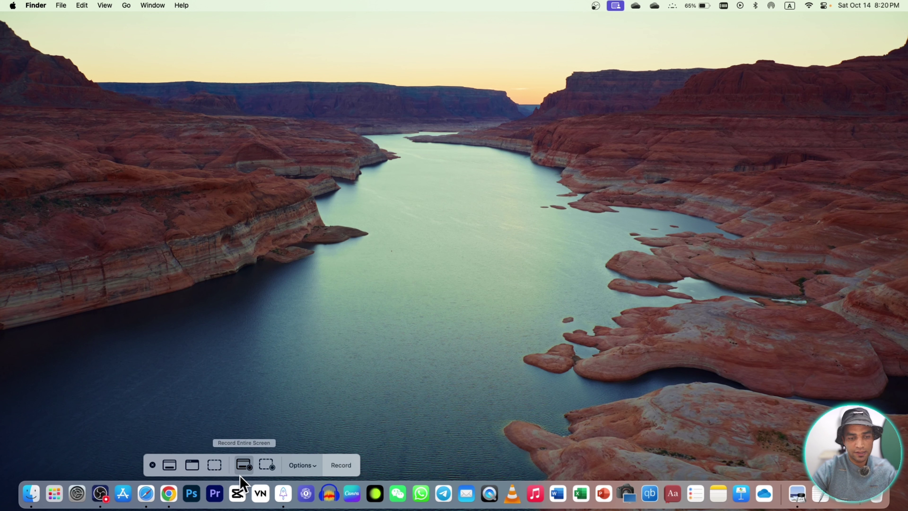
pyautogui.click(190, 465)
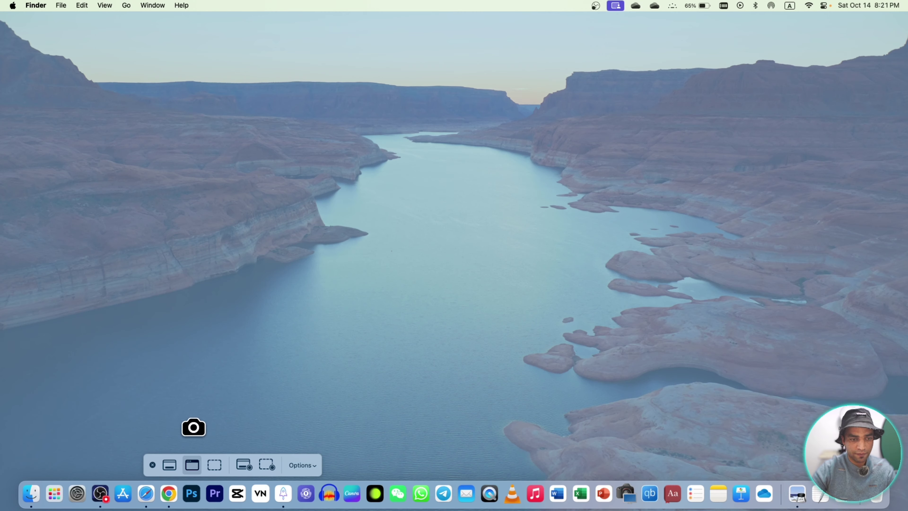
pyautogui.click(458, 276)
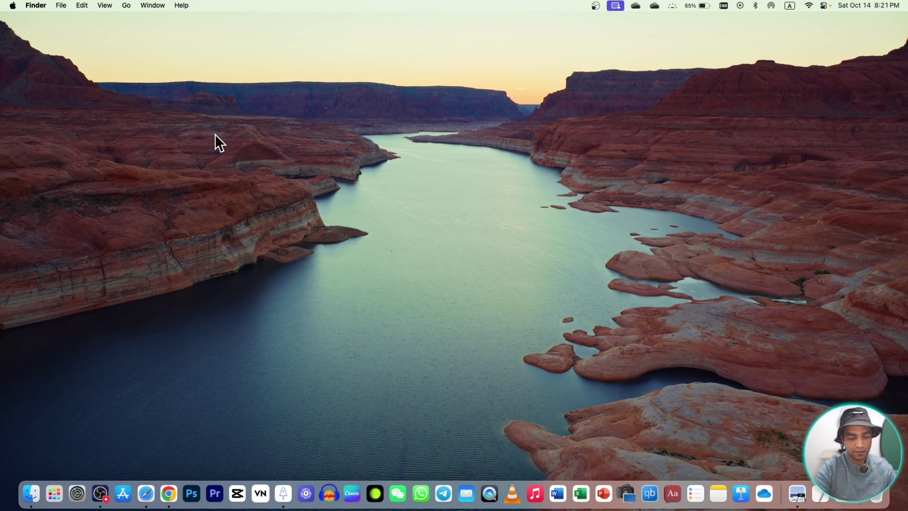
# Set the screenshot tool to record a selected portion with Old iPhone 11 Microphone as audio source, and close it.
pyautogui.press('super+shift+5')
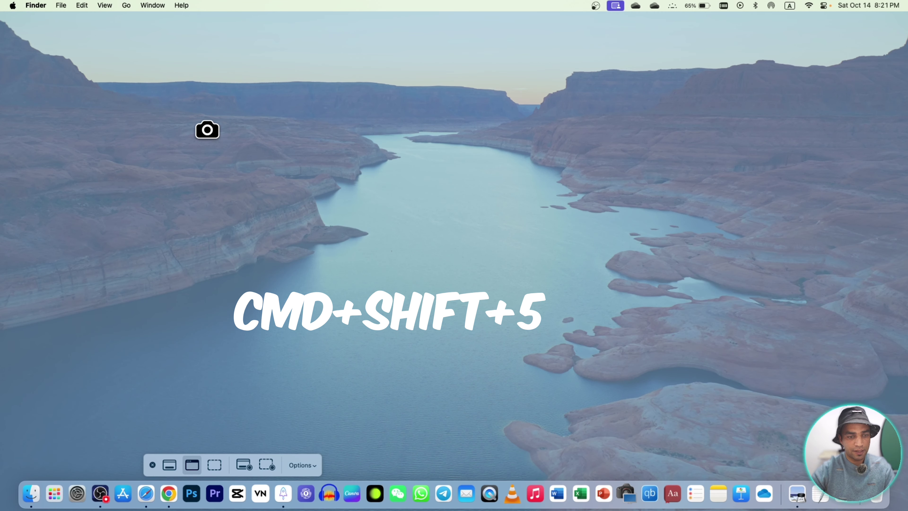
pyautogui.click(214, 465)
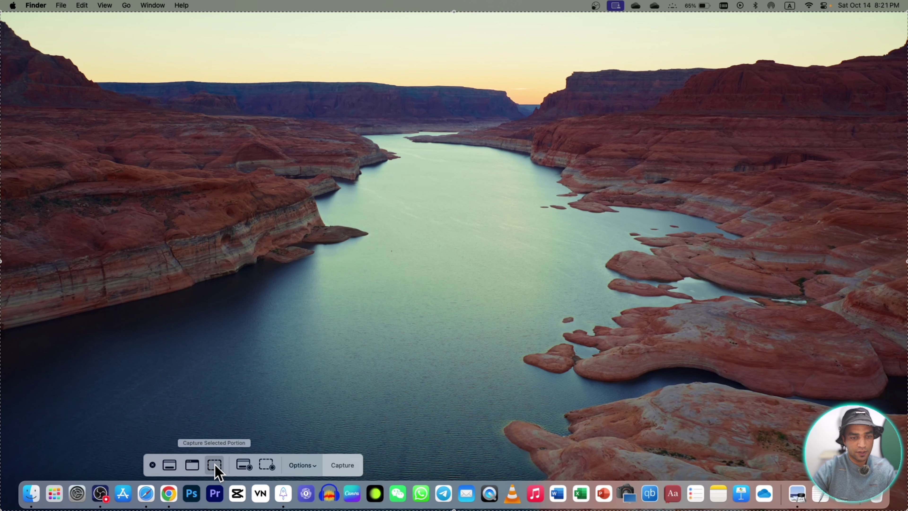
pyautogui.click(267, 464)
pyautogui.click(303, 464)
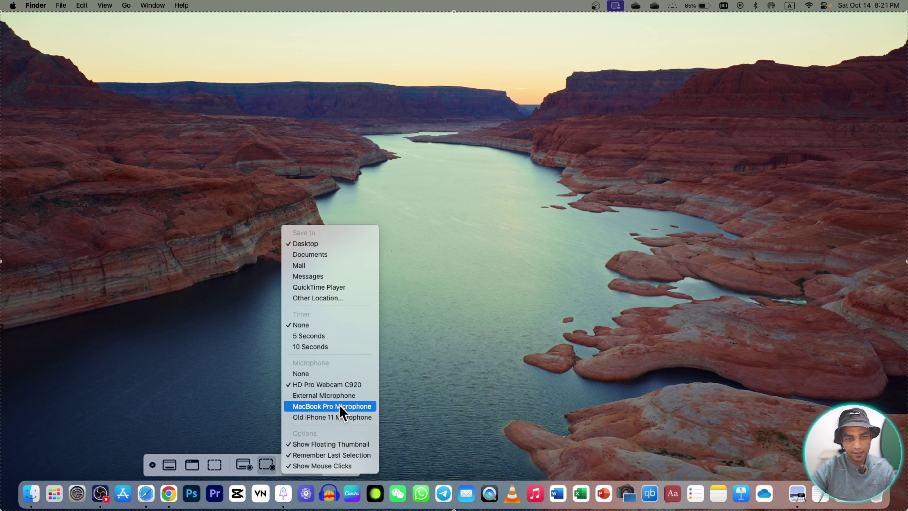
pyautogui.click(333, 417)
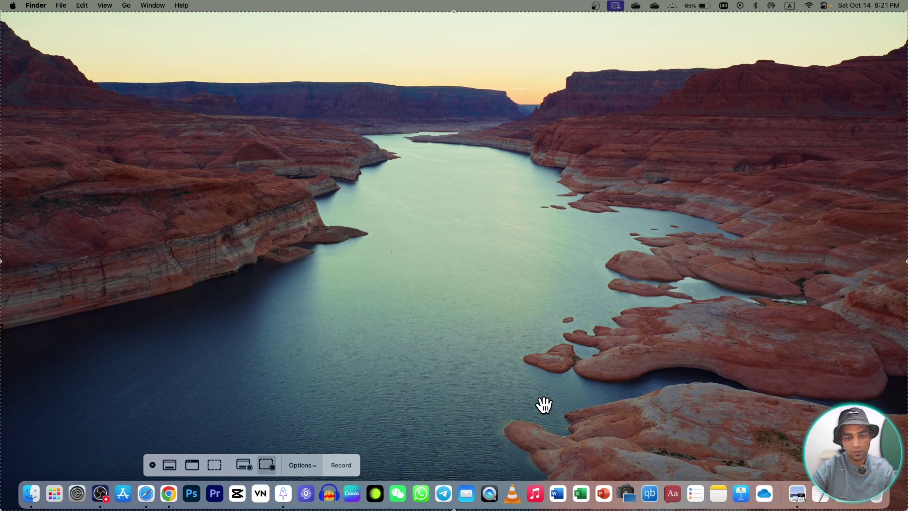
pyautogui.press('Escape')
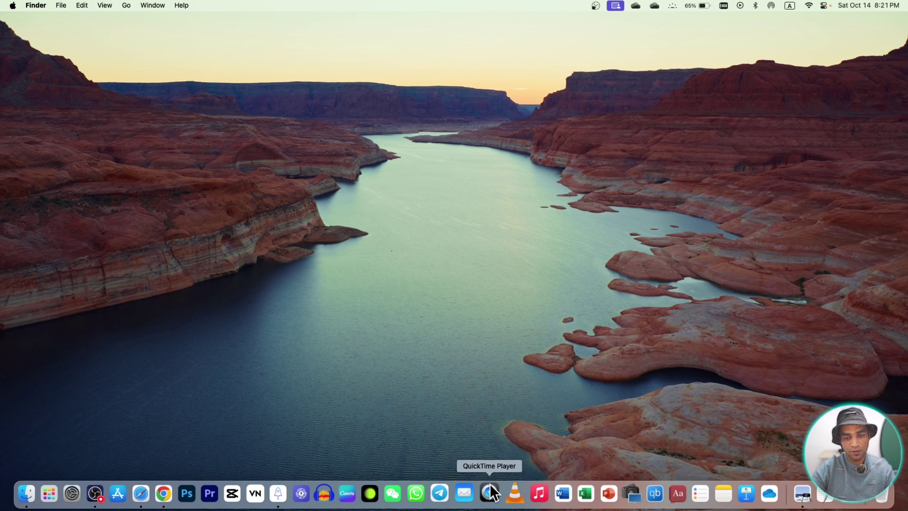
# Switch to QuickTime Player, start a new movie recording and view its camera and microphone choices.
pyautogui.click(490, 494)
pyautogui.click(99, 5)
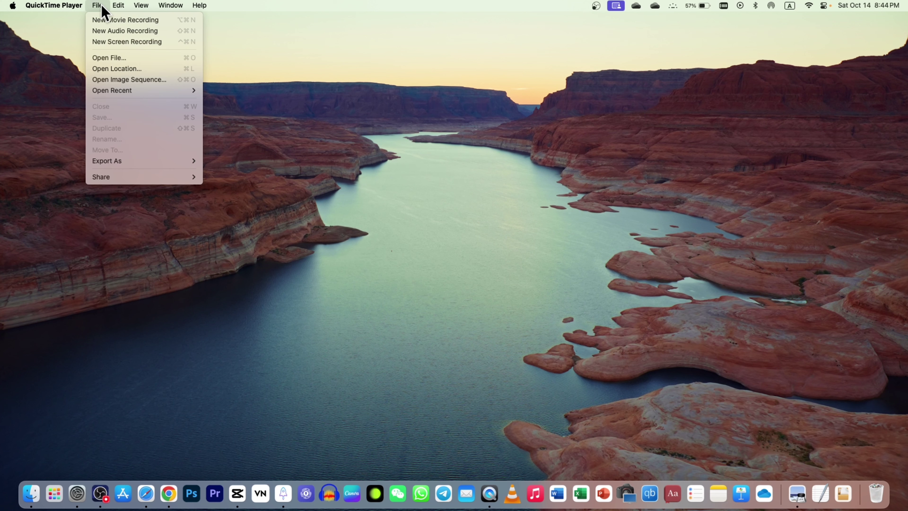
pyautogui.moveTo(118, 4)
pyautogui.moveTo(91, 5)
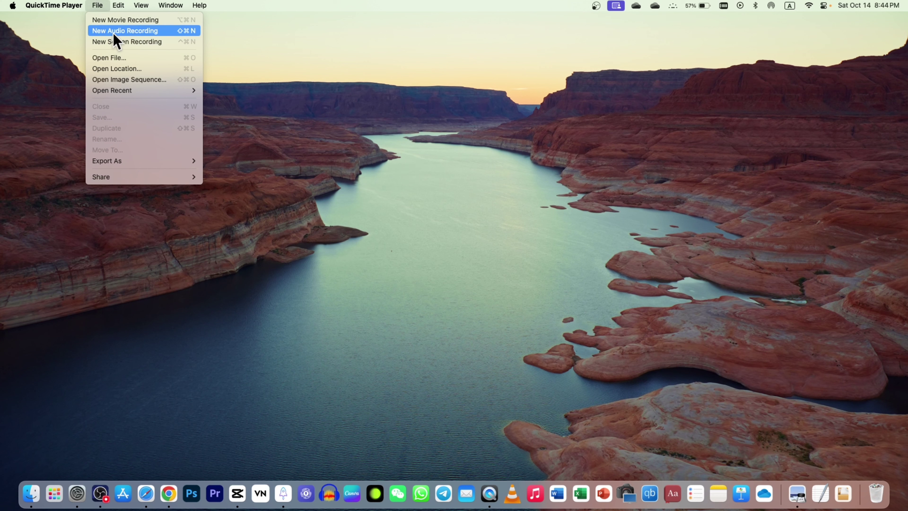
pyautogui.click(121, 20)
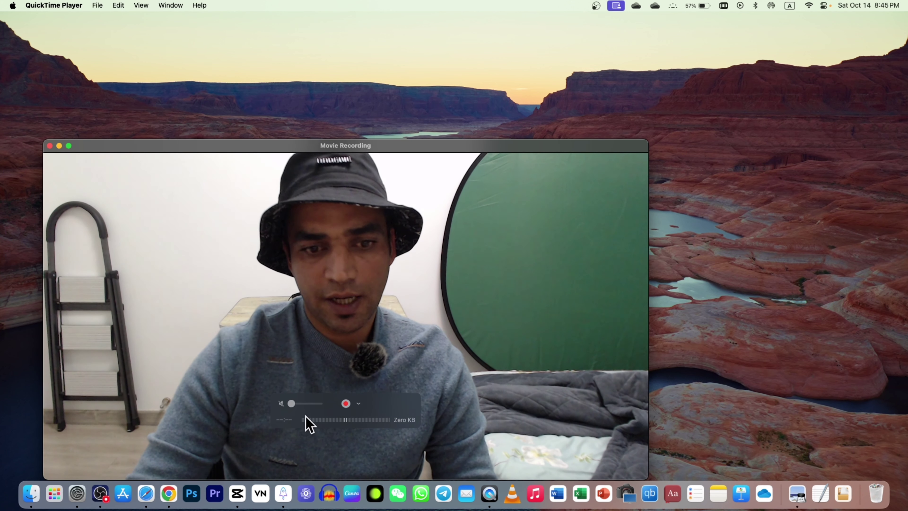
pyautogui.click(359, 403)
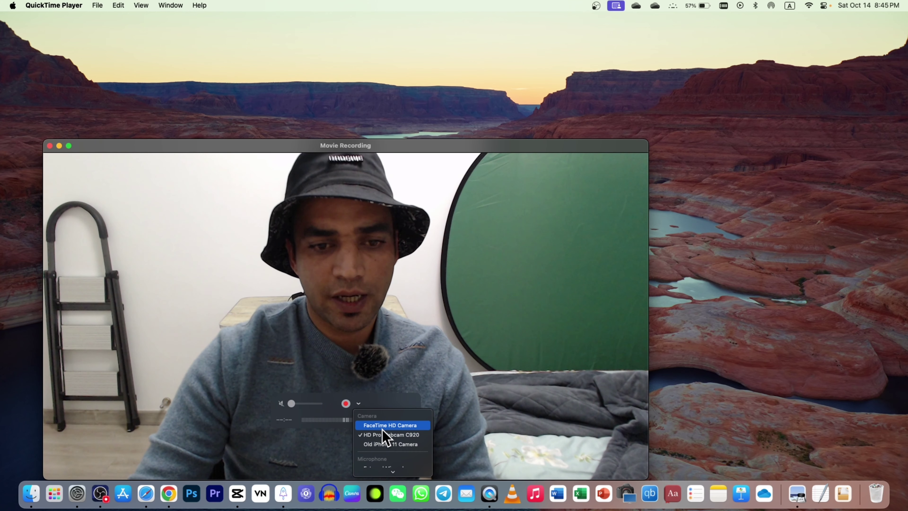
pyautogui.click(396, 408)
# Shrink the Movie Recording window to a small webcam overlay and place it in the desktop's lower-left corner.
pyautogui.moveTo(648, 140); pyautogui.dragTo(243, 366)
pyautogui.moveTo(182, 375); pyautogui.dragTo(783, 393)
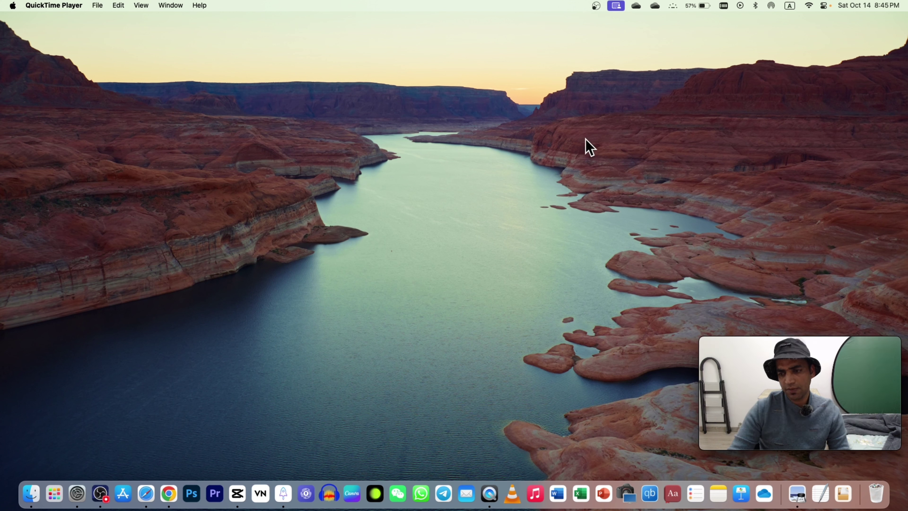
pyautogui.moveTo(873, 353); pyautogui.dragTo(186, 373)
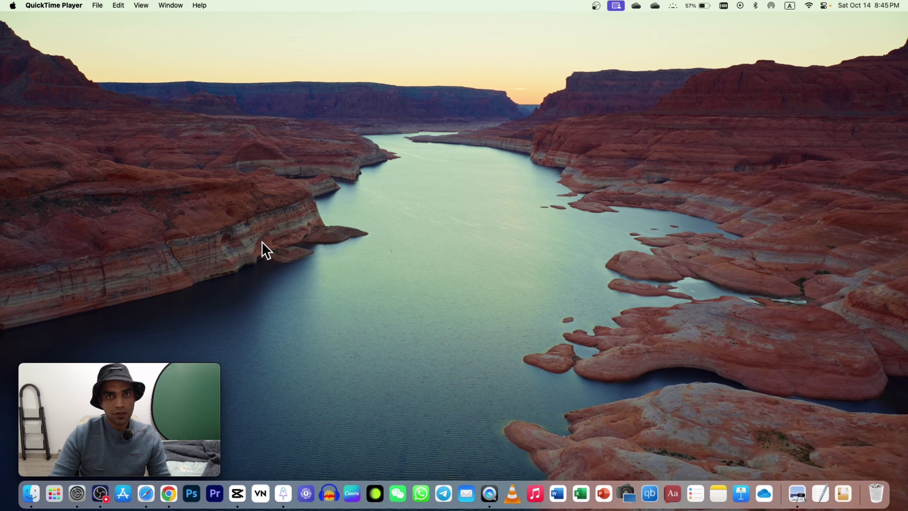
# Make the webcam window float on top and check it over a Safari window, closing that window again.
pyautogui.click(142, 5)
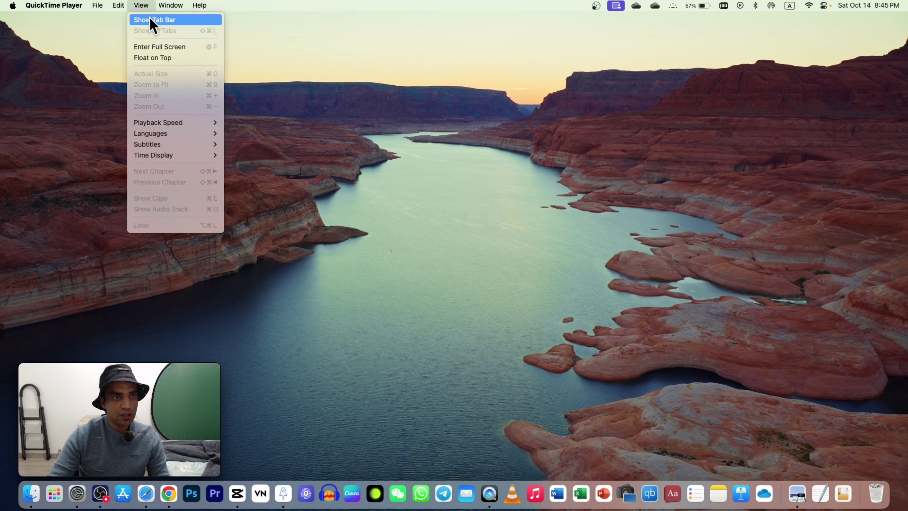
pyautogui.click(154, 58)
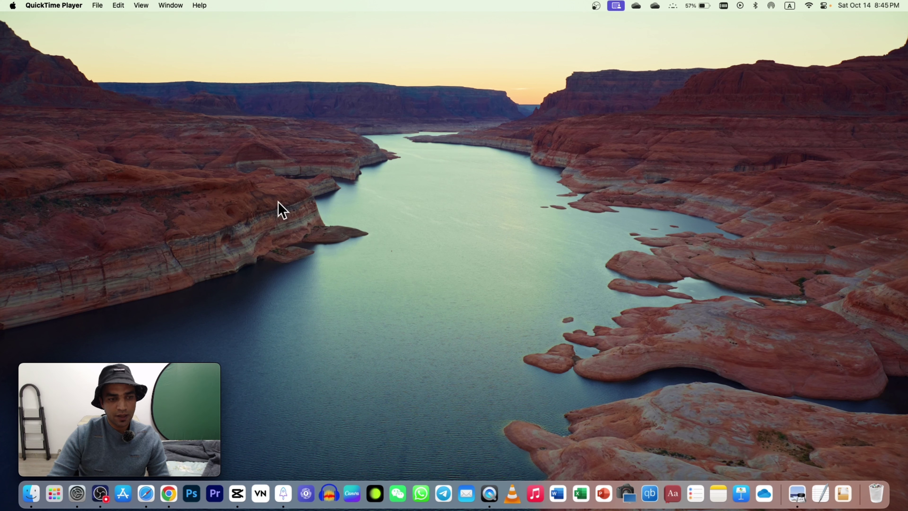
pyautogui.moveTo(67, 361)
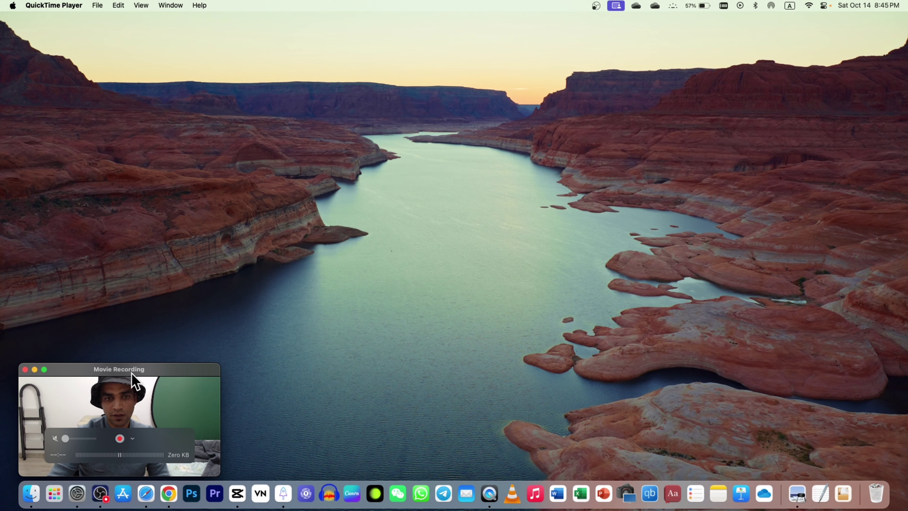
pyautogui.click(146, 493)
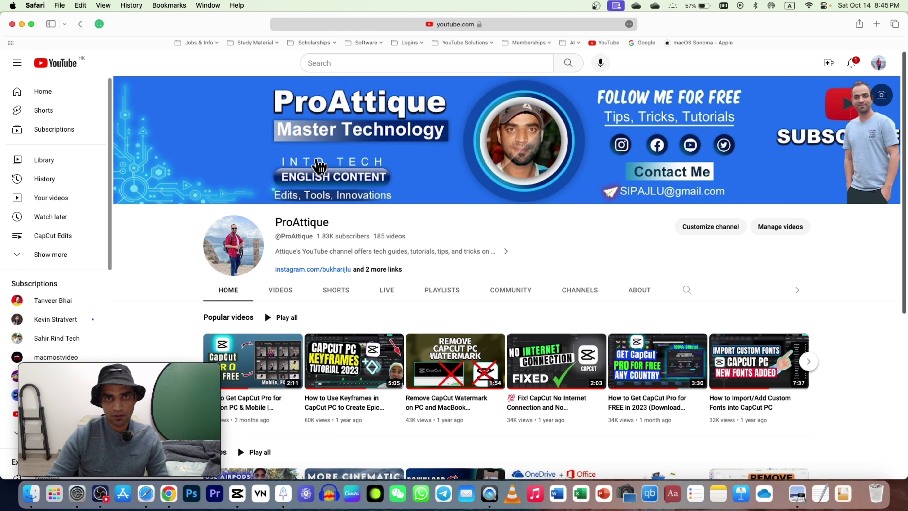
pyautogui.press('super+w')
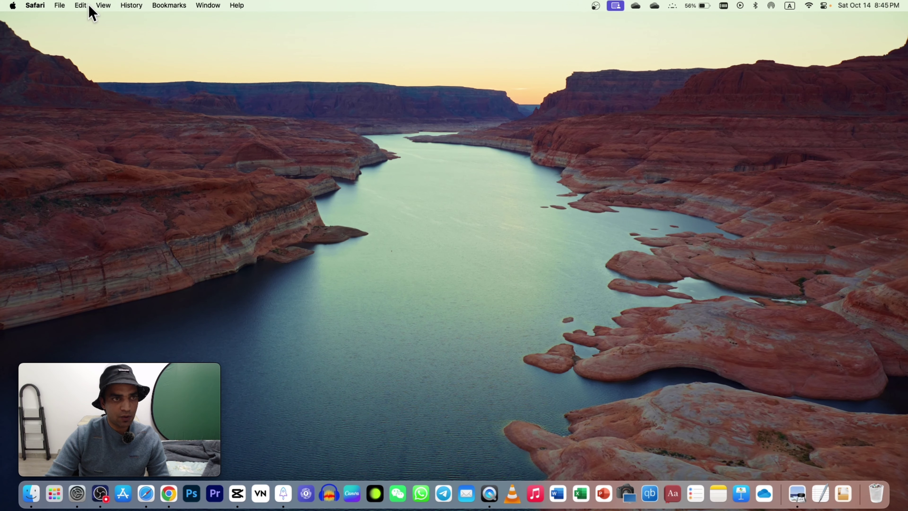
# Review the capture options and start a screen recording of the selected area with the webcam overlay in it.
pyautogui.press('super+shift+5')
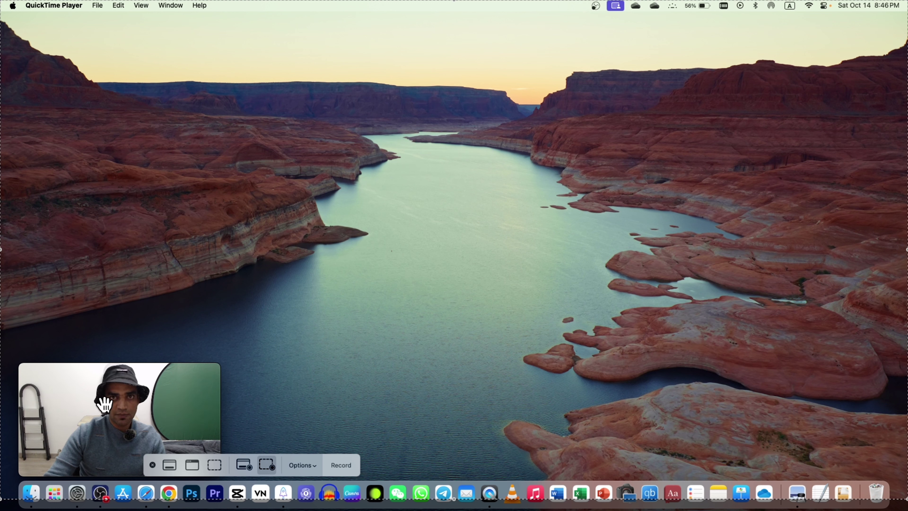
pyautogui.click(296, 465)
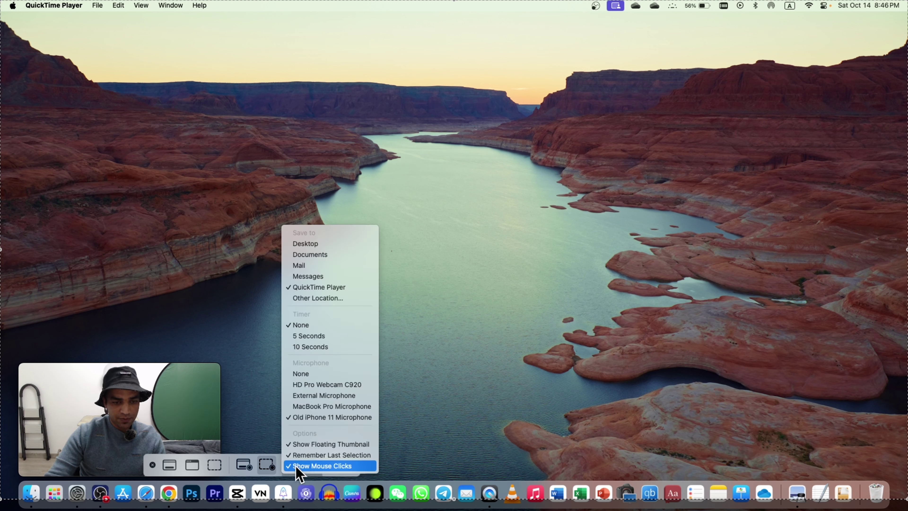
pyautogui.click(297, 466)
pyautogui.click(342, 465)
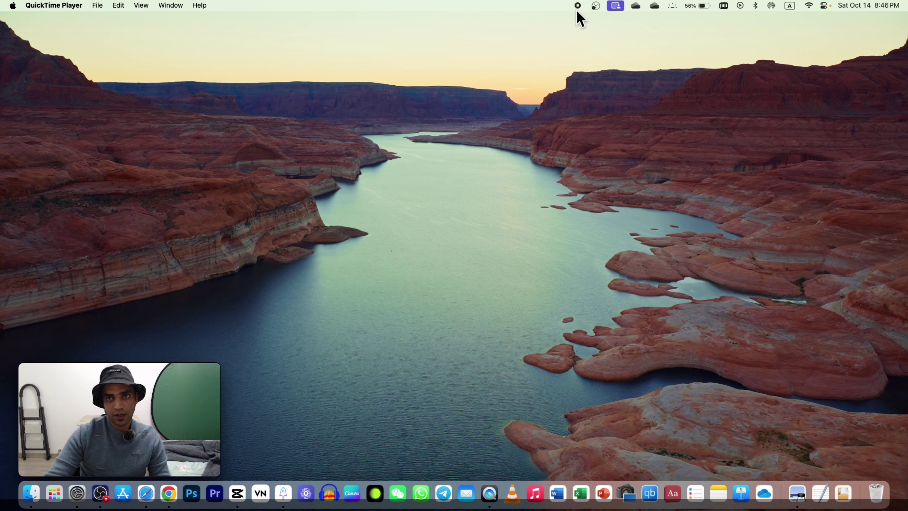
# Open Safari during the recording and reposition the webcam overlay, ending near the upper-left corner of the web page.
pyautogui.moveTo(91, 405); pyautogui.dragTo(662, 318)
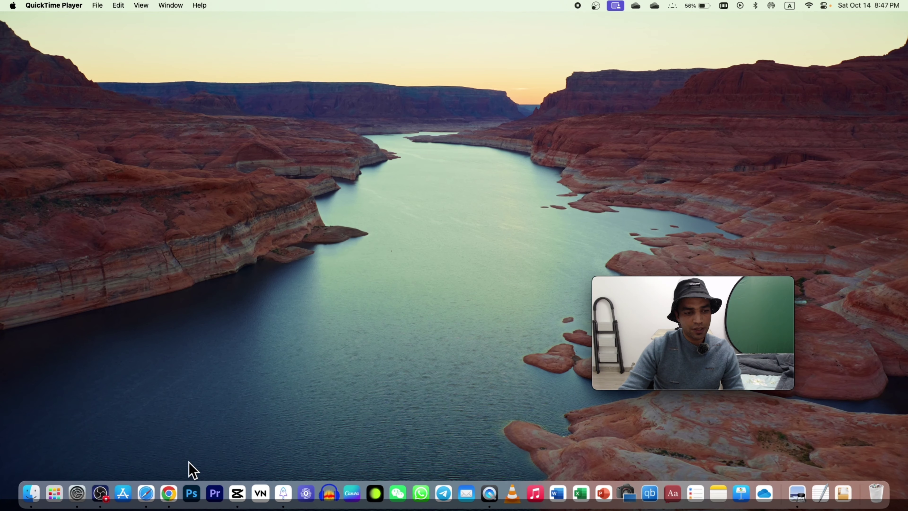
pyautogui.click(146, 493)
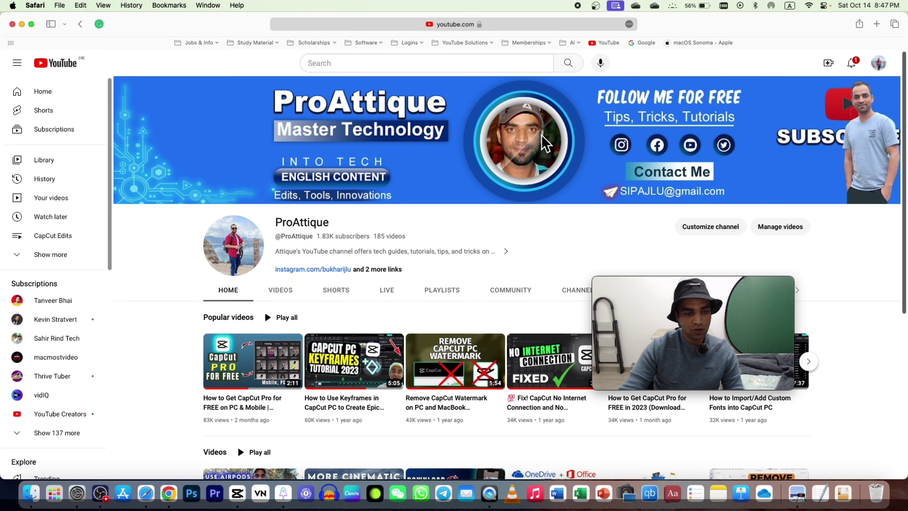
pyautogui.moveTo(718, 287); pyautogui.dragTo(123, 376)
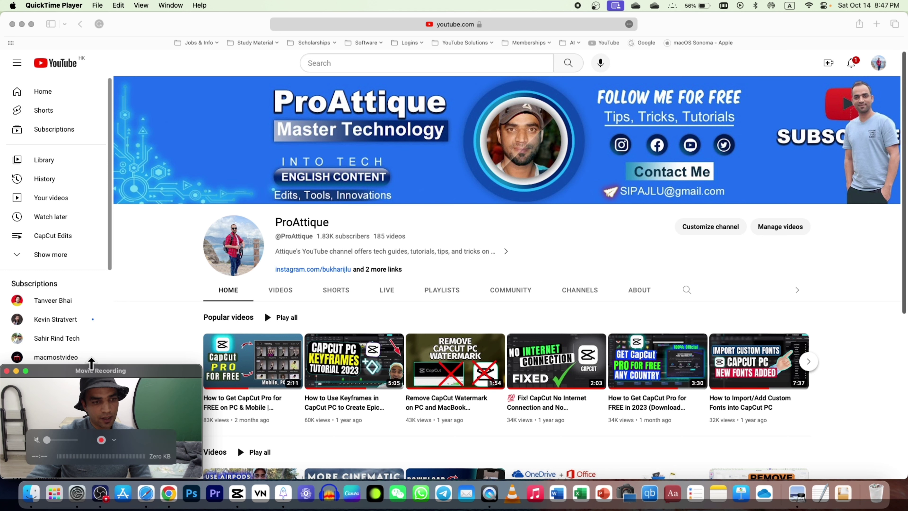
pyautogui.moveTo(92, 375); pyautogui.dragTo(117, 48)
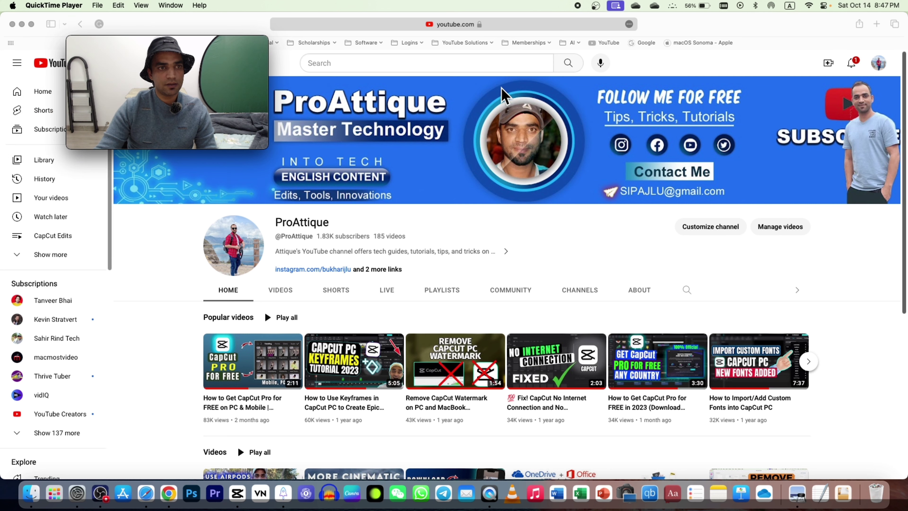
# Enlarge the webcam window until it covers most of the web page.
pyautogui.moveTo(244, 46)
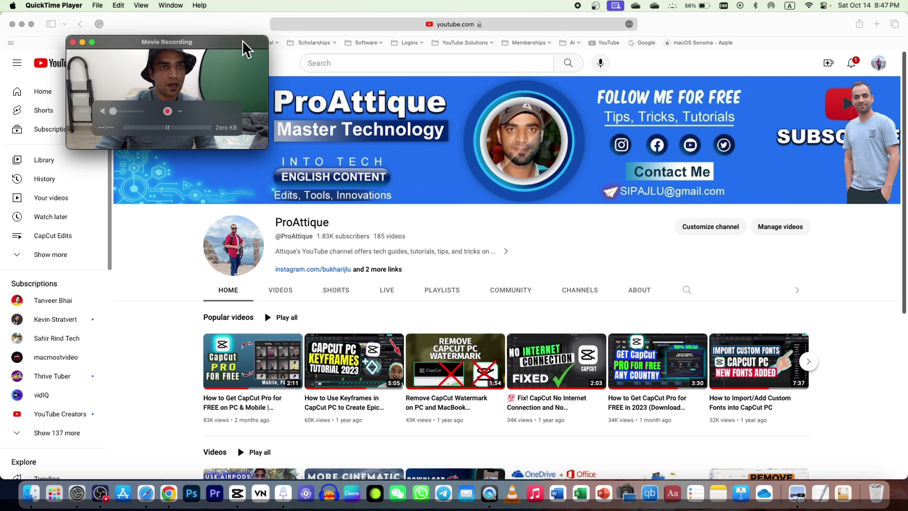
pyautogui.moveTo(246, 48); pyautogui.dragTo(902, 4)
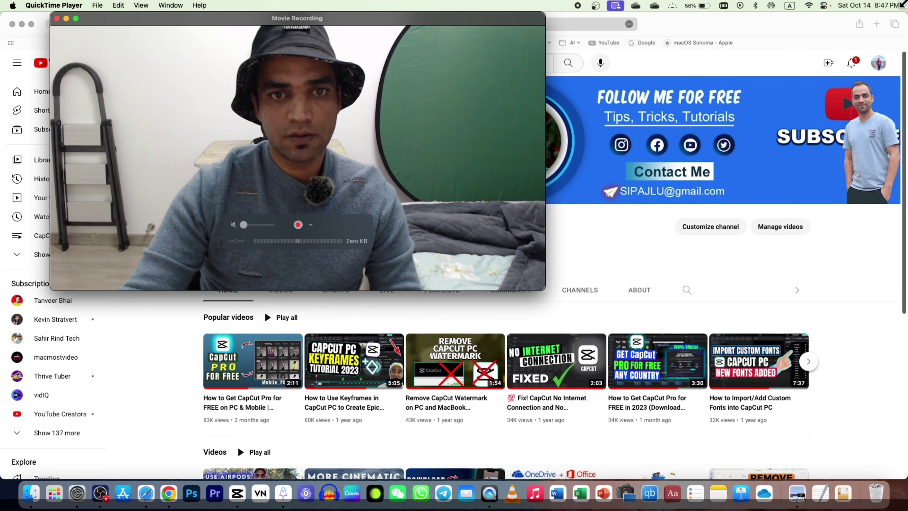
pyautogui.moveTo(544, 290); pyautogui.dragTo(818, 442)
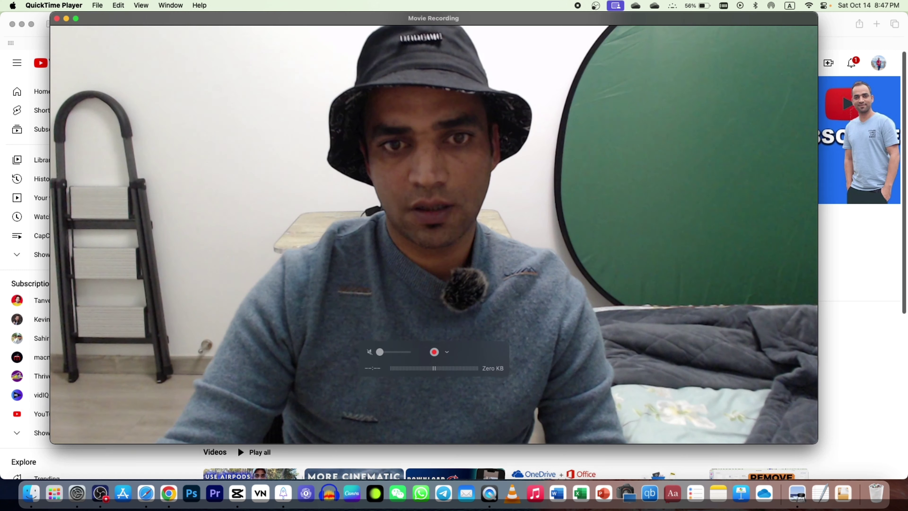
pyautogui.moveTo(742, 305)
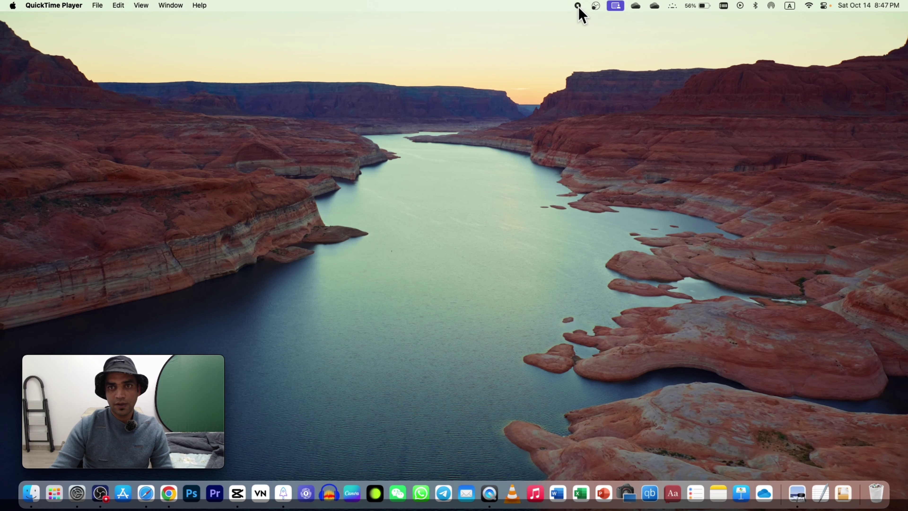
# Stop the screen recording, open the saved recording from the Desktop folder in Finder and play it.
pyautogui.click(578, 6)
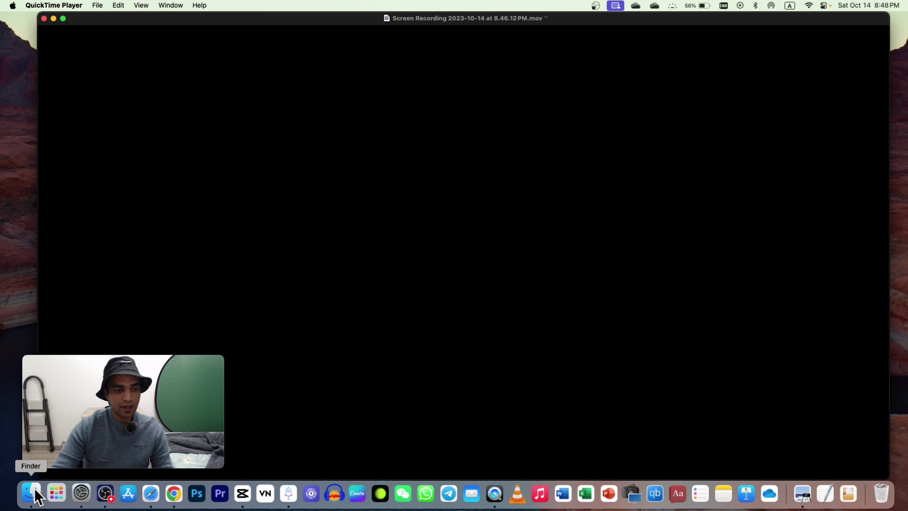
pyautogui.click(31, 493)
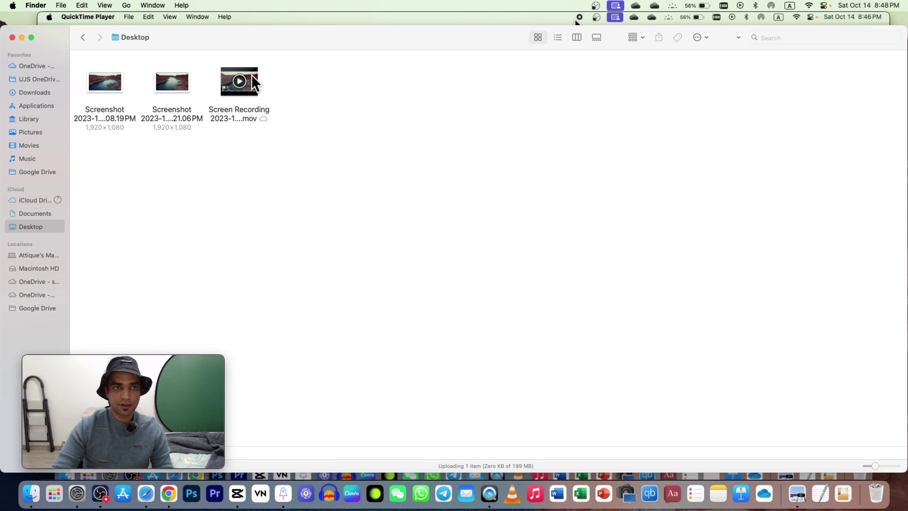
pyautogui.doubleClick(239, 82)
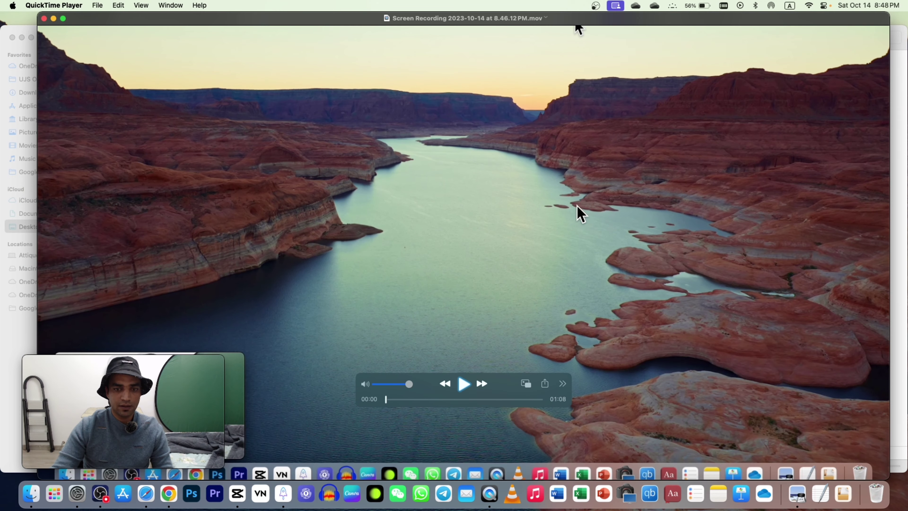
pyautogui.click(463, 384)
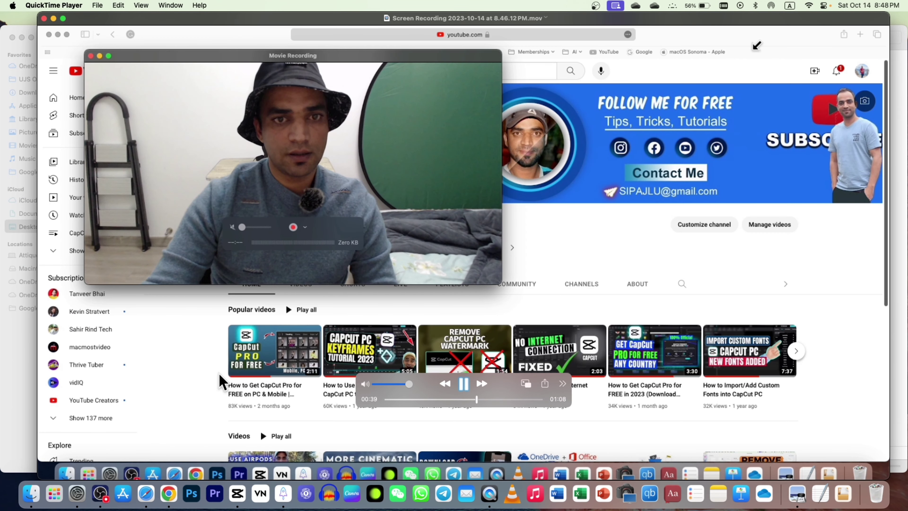